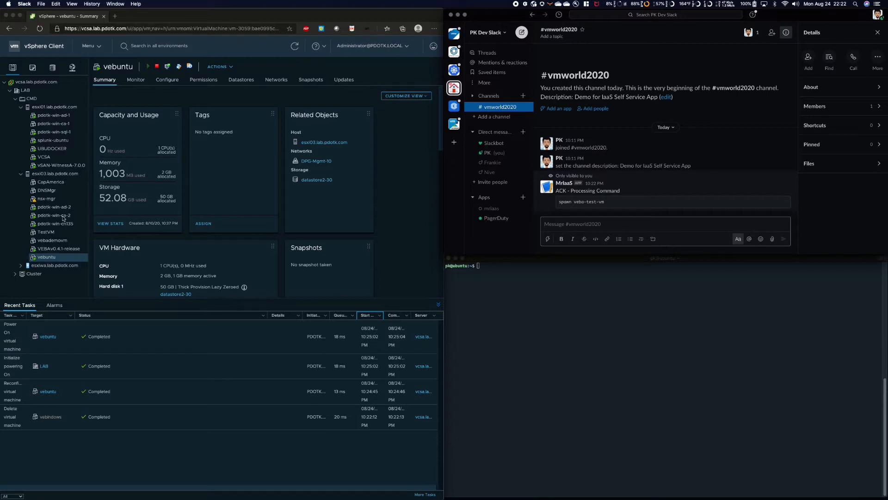
Open the summary of the newly created veba-test-vm in the vSphere inventory.
click(51, 177)
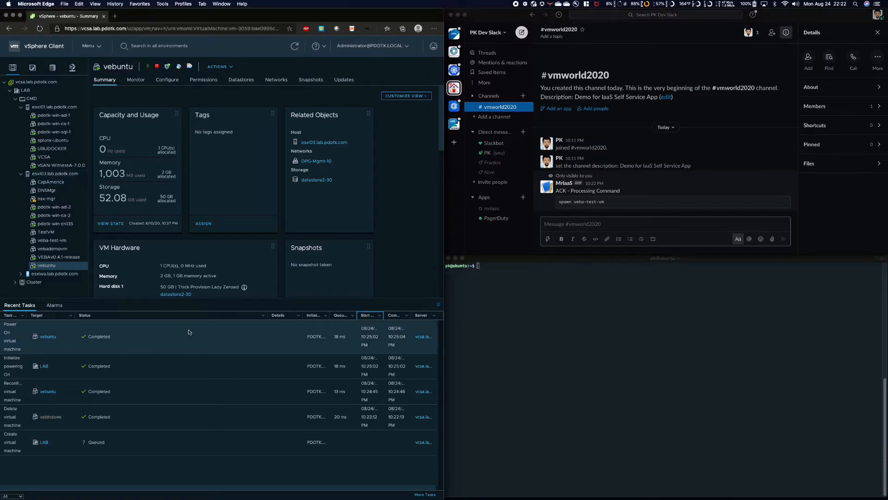
click(58, 241)
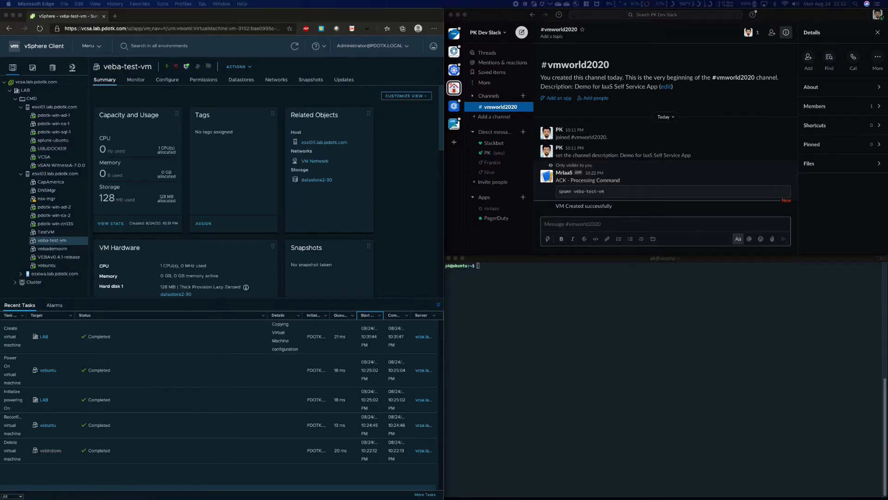
In the Slack #vmworld2020 channel, send /iaas clonetemplate vebindows Base-WinServer2016 to clone the template.
click(583, 224)
text(/iaas clonetemplate vebindows Base-WinServer2016)
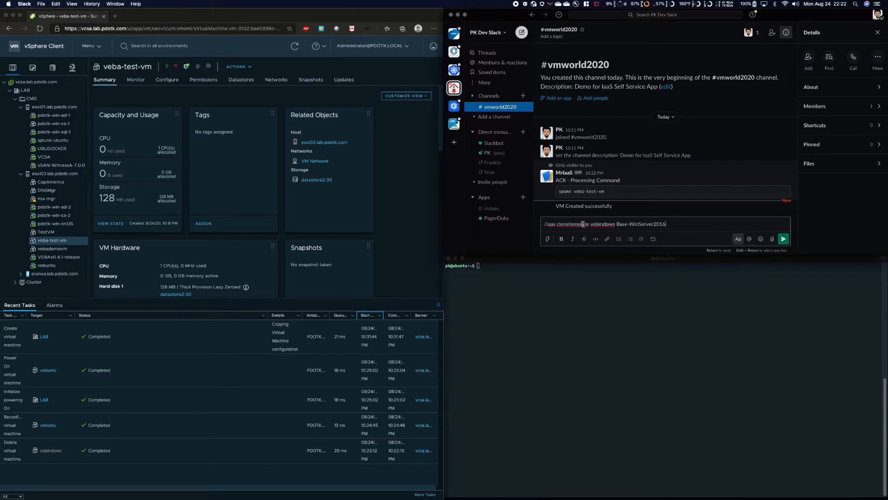
key(Return)
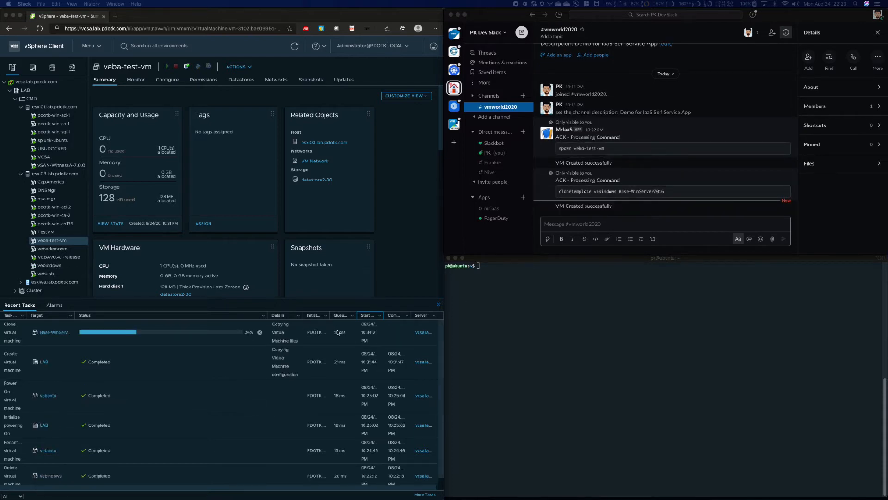
Send /iaas invoke get-vm -Name veba-test-vm| fl Id, Name, PowerState, NumCpu, CoresPerSocket, MemoryMB, VMHost | Out-string and examine the returned power state, CPU and memory.
click(570, 224)
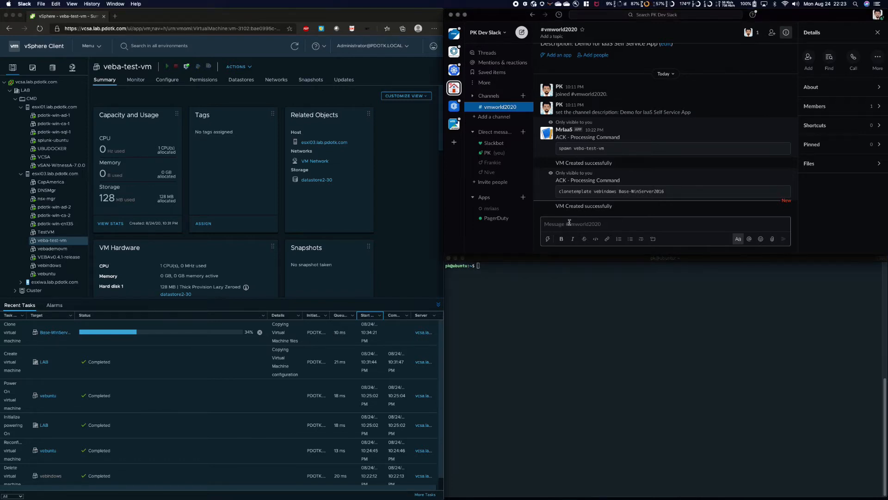
text(/iaas invoke get-vm -Name veba-test-vm| fl Id, Name, PowerState, NumCpu, CoresPerSocket, MemoryMB, VMHost | Out-string)
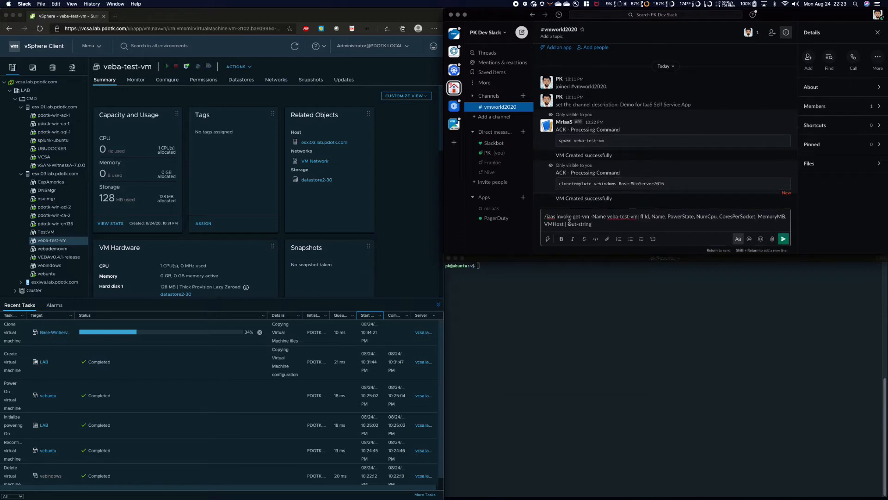
key(Return)
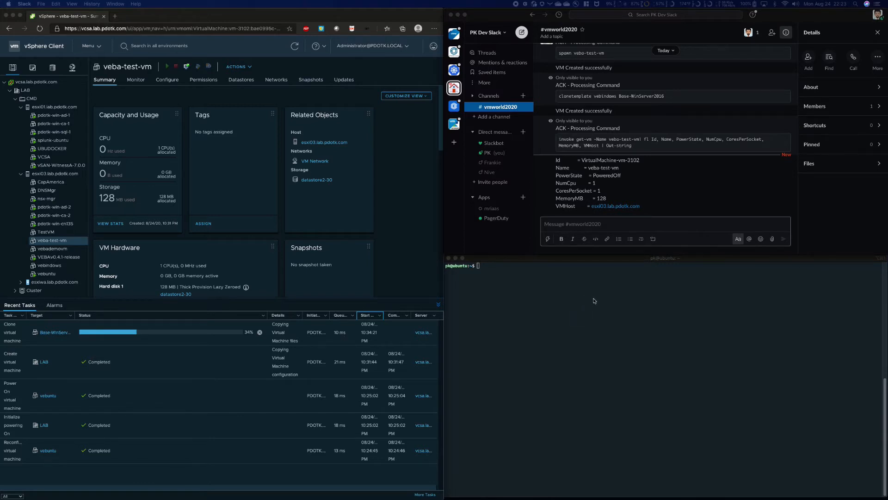
click(602, 211)
double_click(599, 175)
click(596, 182)
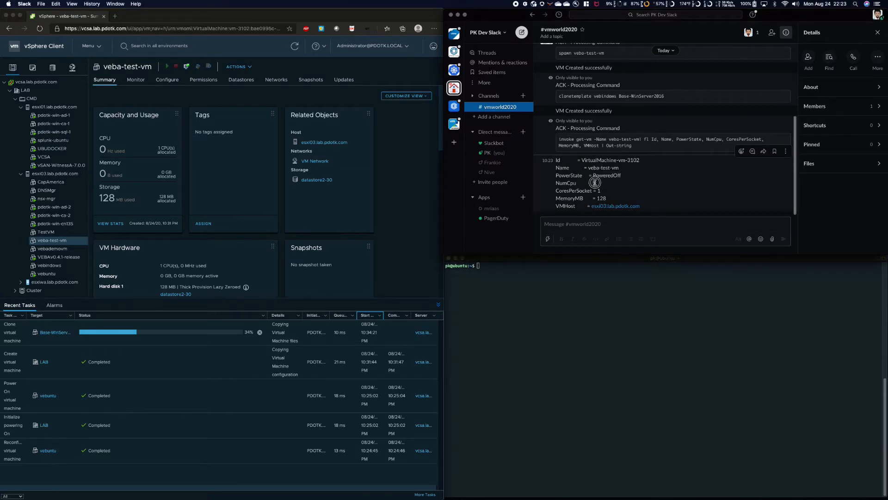
double_click(576, 198)
Power-cycle veba-test-vm from Slack by sending /iaas poweron veba-test-vm followed by /iaas poweroff veba-test-vm.
click(589, 221)
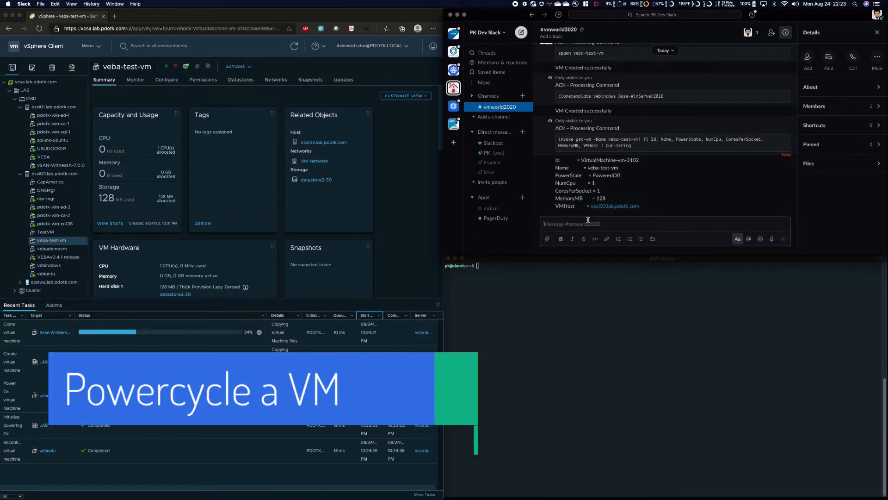
text(/iaas poweron veba-test-vm)
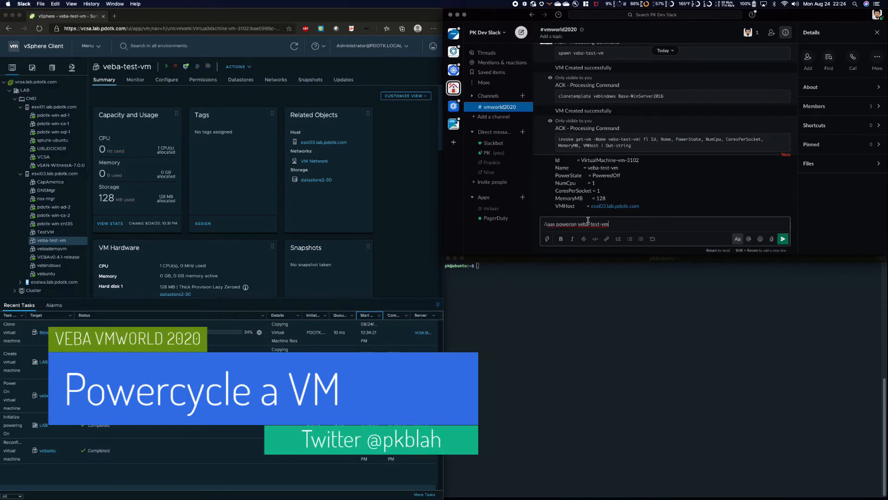
key(Return)
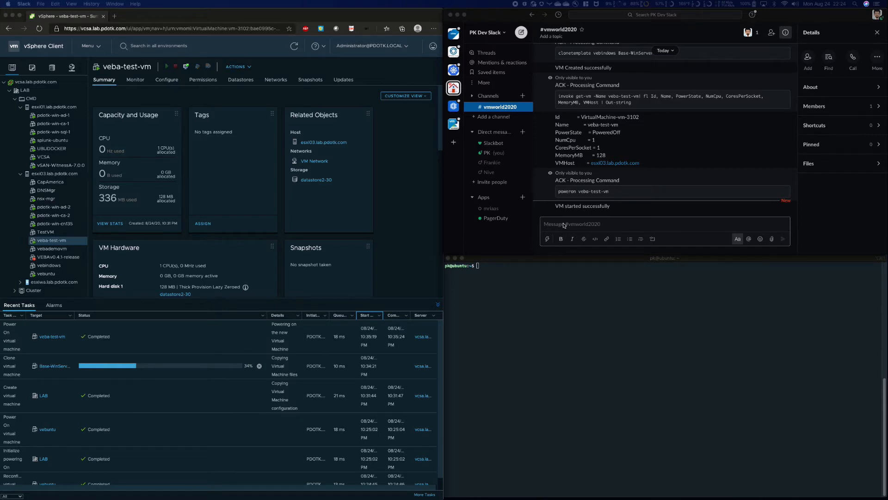
text(/iaas poweroff veba-test-vm)
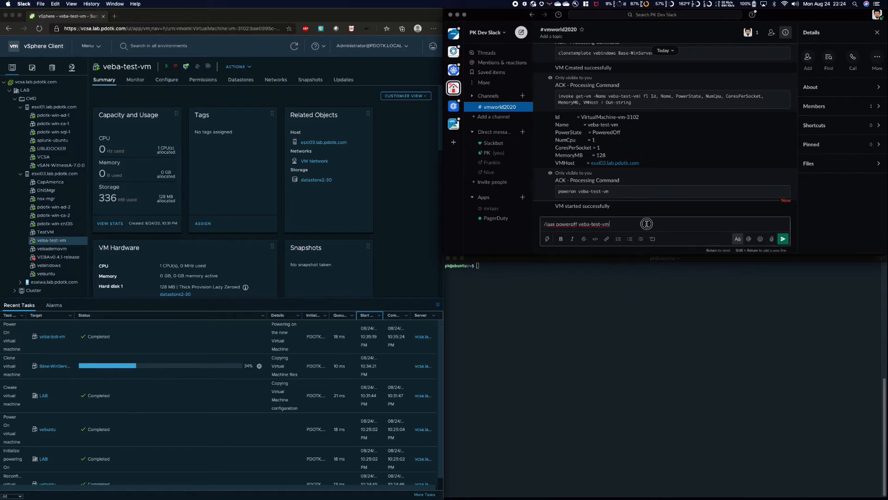
key(Return)
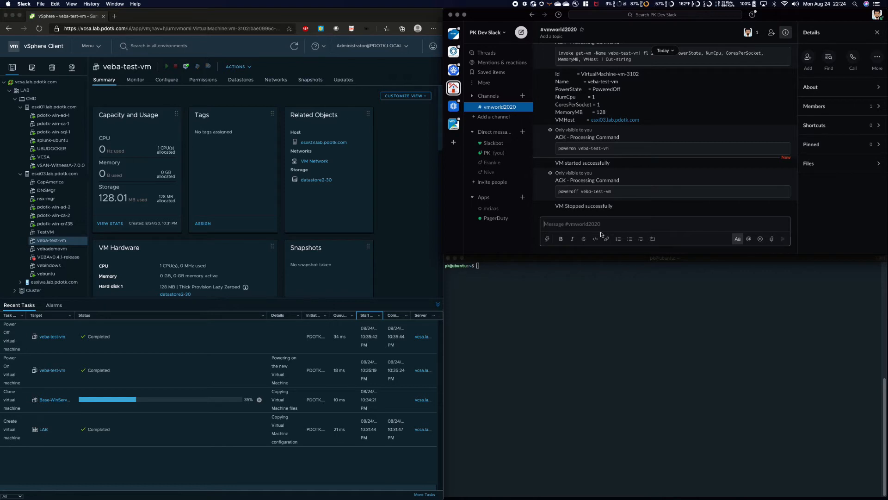
Show the vebuntu VM in vSphere and run stress-ng --vm 2 --vm-bytes 80% -c 2 in the terminal.
click(561, 341)
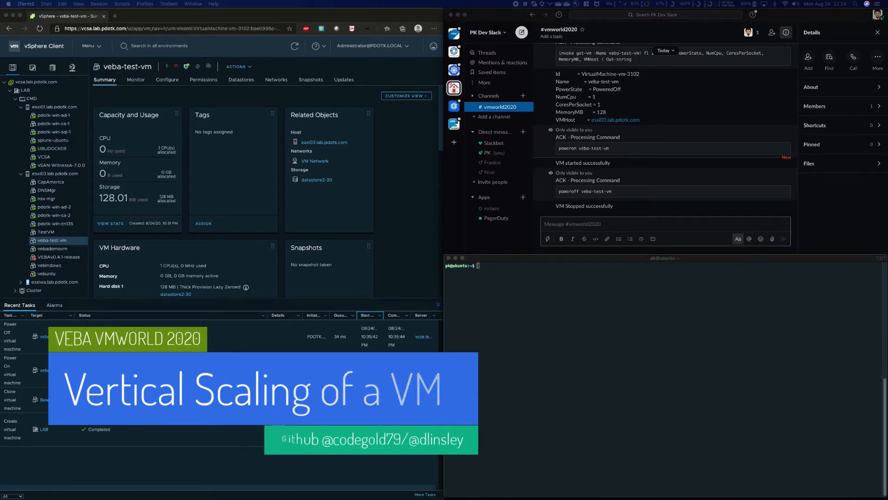
click(620, 347)
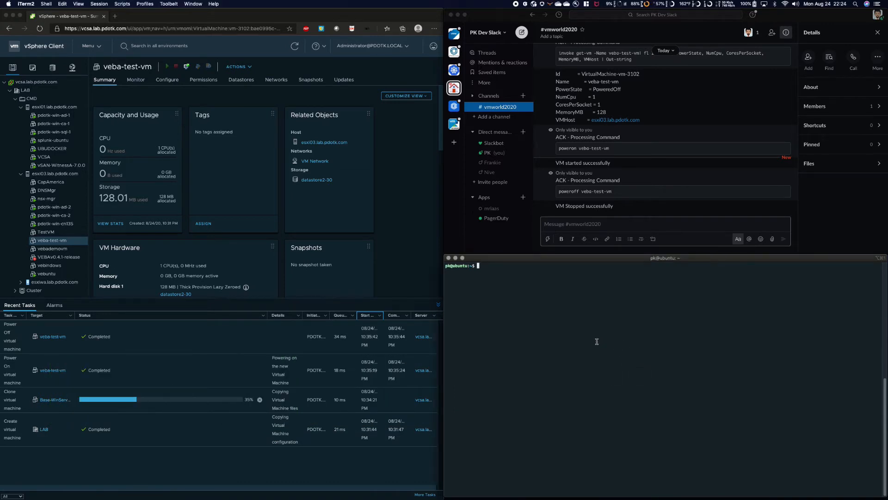
click(54, 275)
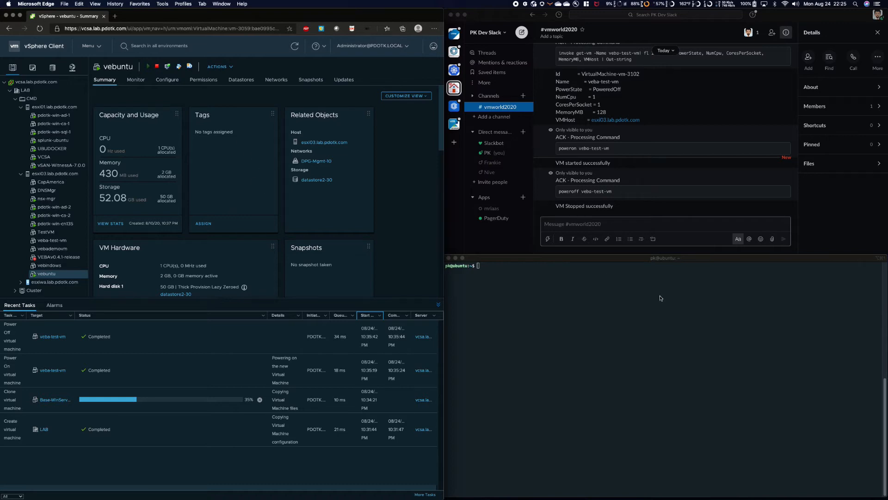
click(606, 305)
text(stress-ng --vm 2 --vm-bytes 80% -c 2)
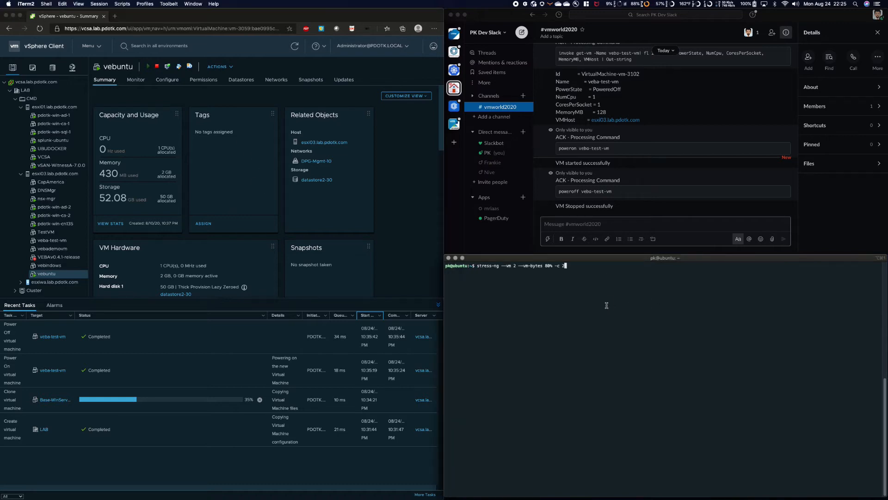
key(Return)
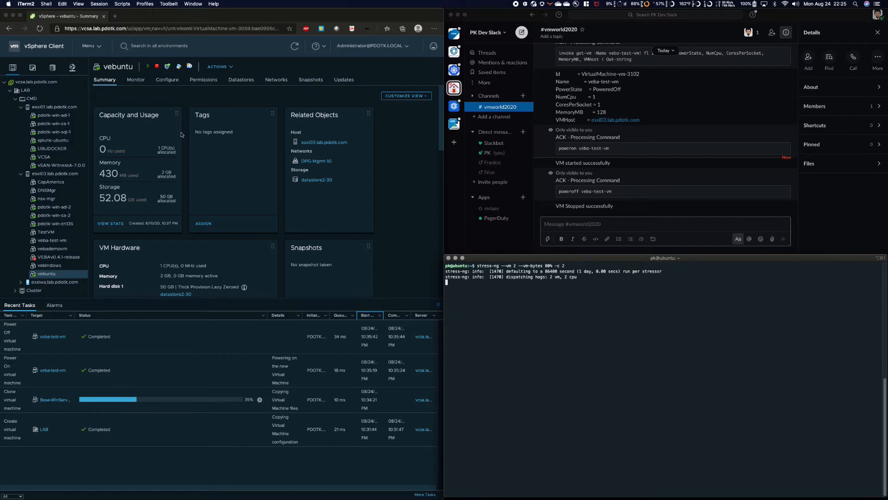
Examine vebuntu's performance overview and triggered alarms in vSphere, and refresh its summary to check usage and tags.
click(137, 80)
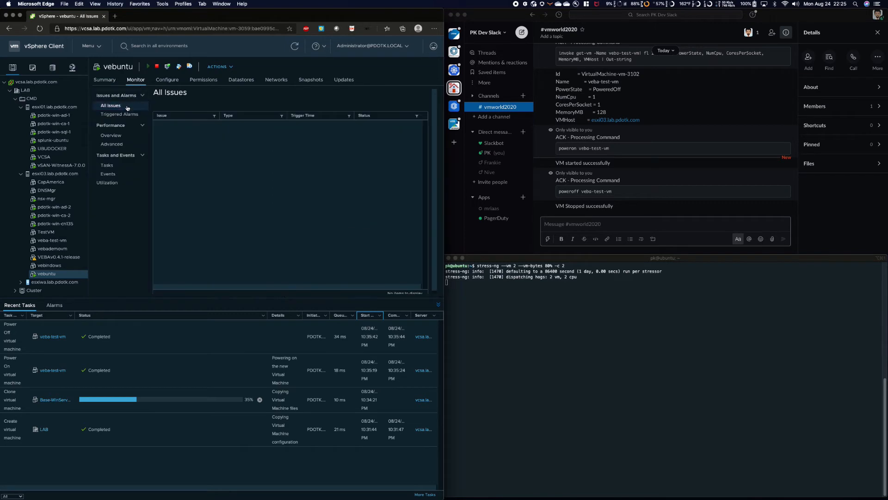
click(119, 137)
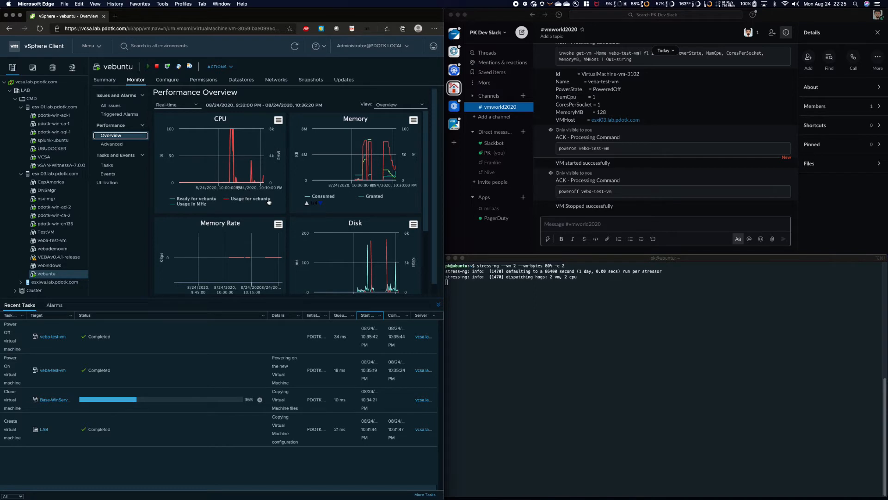
click(121, 114)
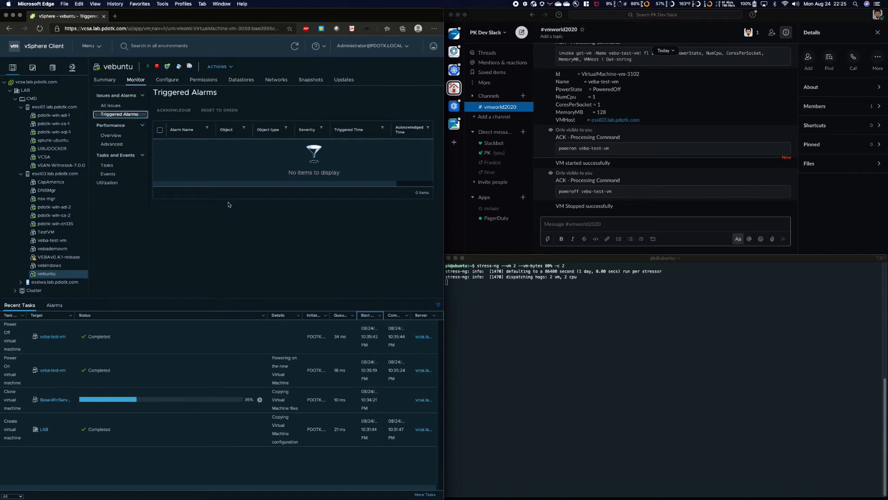
click(114, 81)
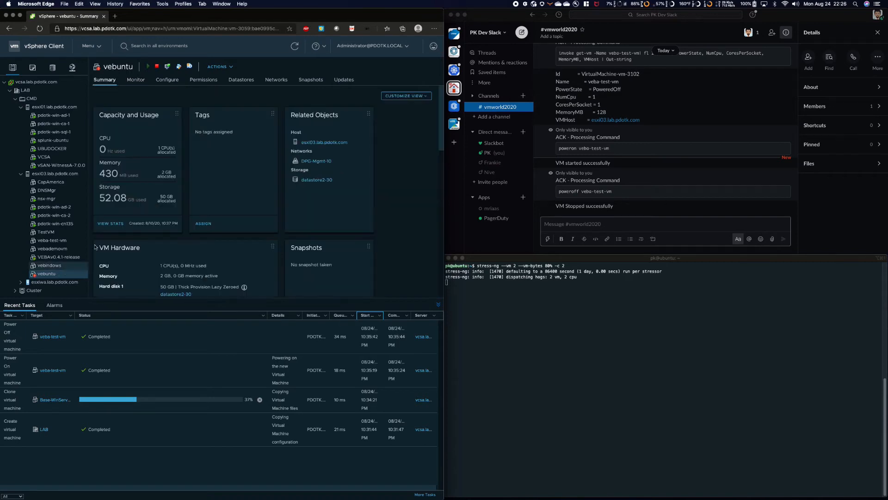
click(295, 46)
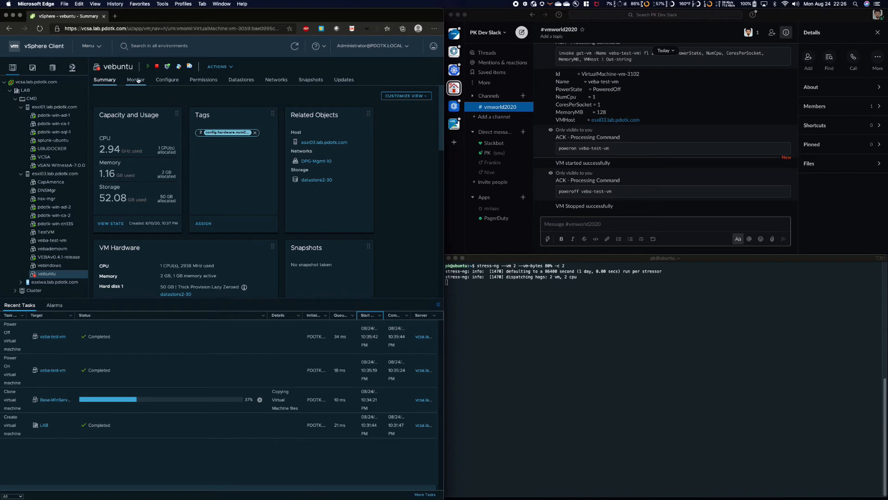
Stop the stress test in the terminal, run stress-ng --vm 2 --vm-bytes 80% without the CPU option, and refresh vebuntu's vSphere summary.
click(582, 288)
key(ctrl+c)
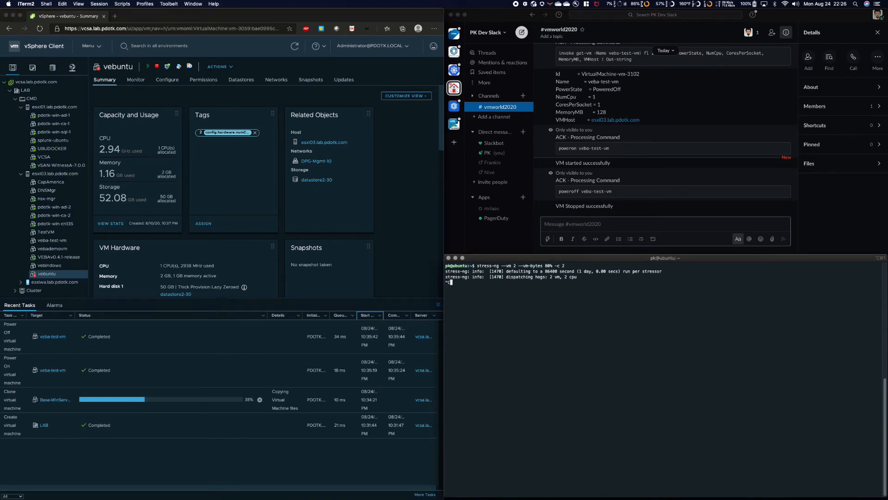
key(Up)
key(BackSpace)
key(BackSpace)
key(BackSpace)
key(BackSpace)
key(BackSpace)
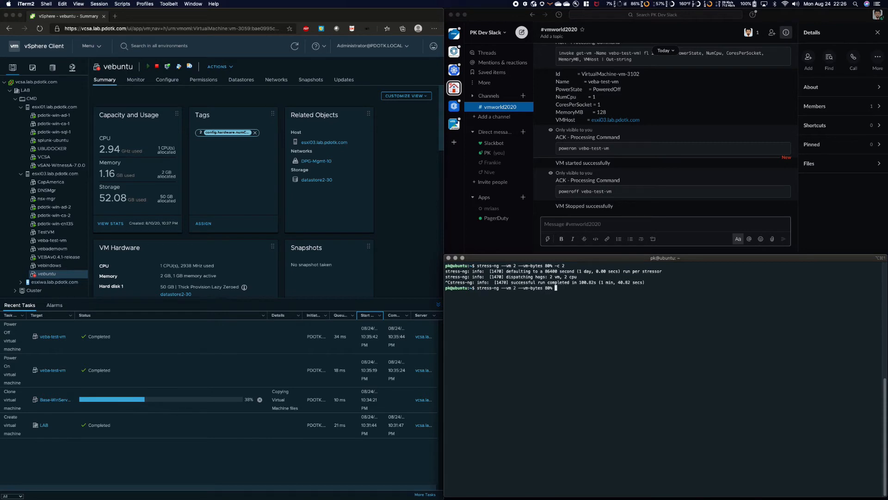
key(Return)
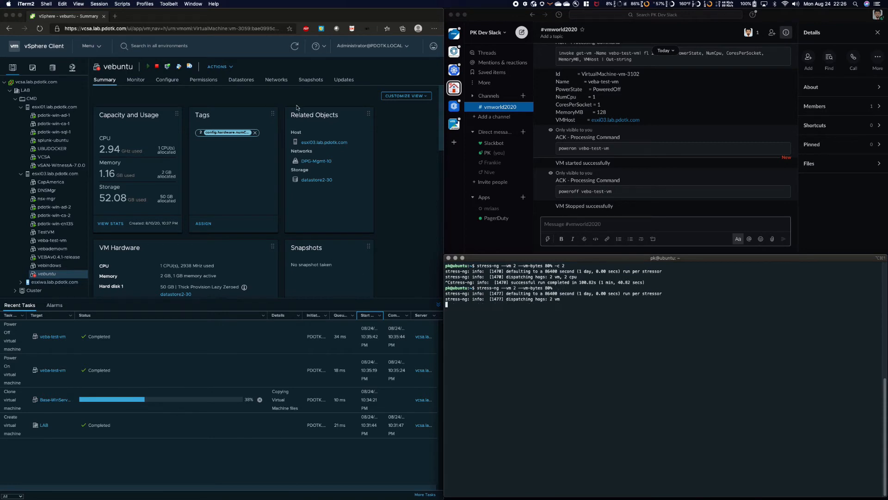
click(297, 50)
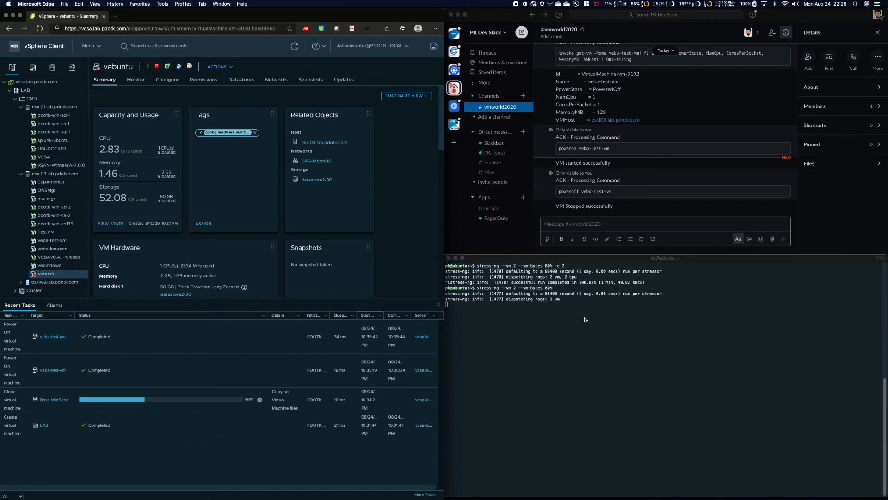
Stop the memory stress test in the terminal and rerun it as stress-ng --vm 2 --vm-bytes 90%.
click(586, 319)
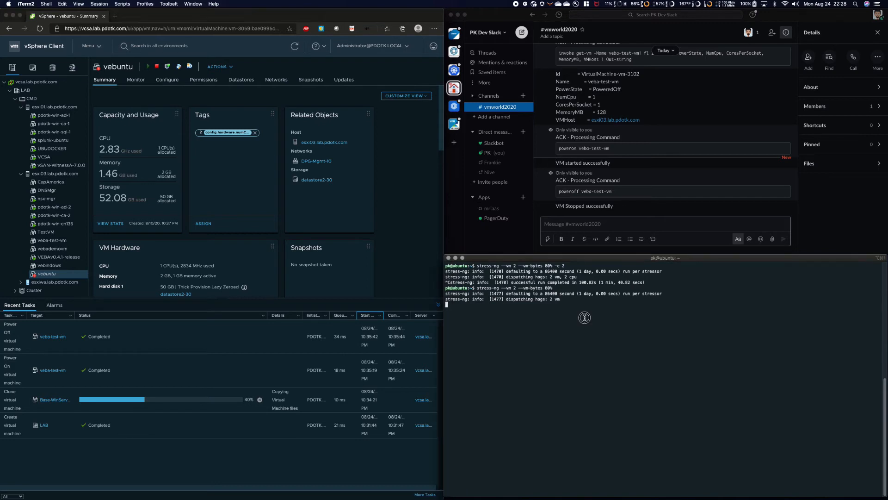
key(ctrl+c)
key(Up)
key(Left)
key(Left)
text(9)
key(Return)
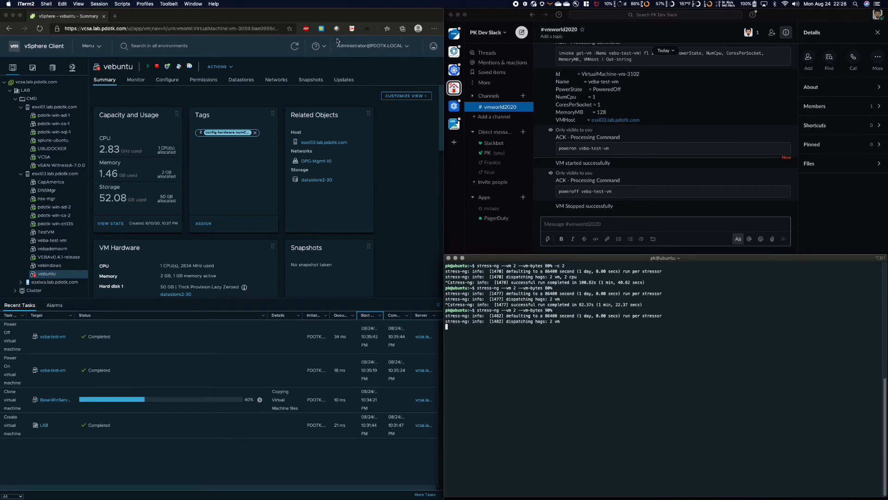
Refresh vebuntu's vSphere summary to check its tags, and stop the 90% memory stress test in the terminal.
click(295, 46)
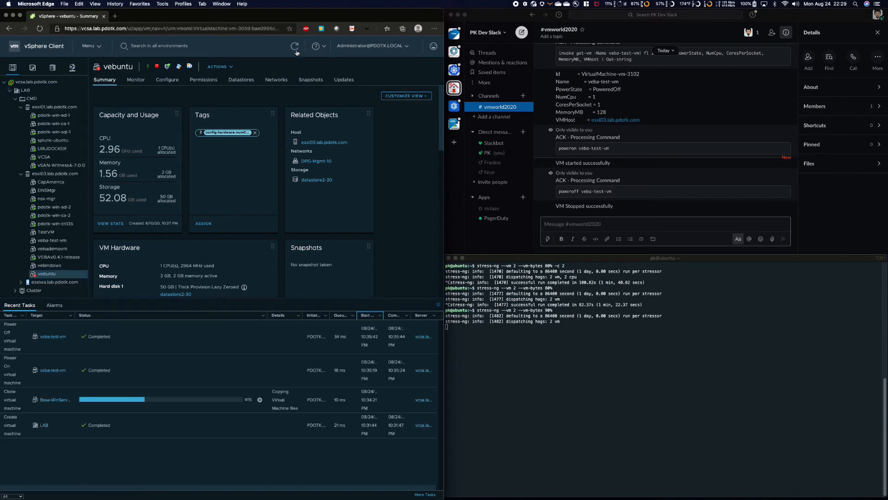
click(297, 52)
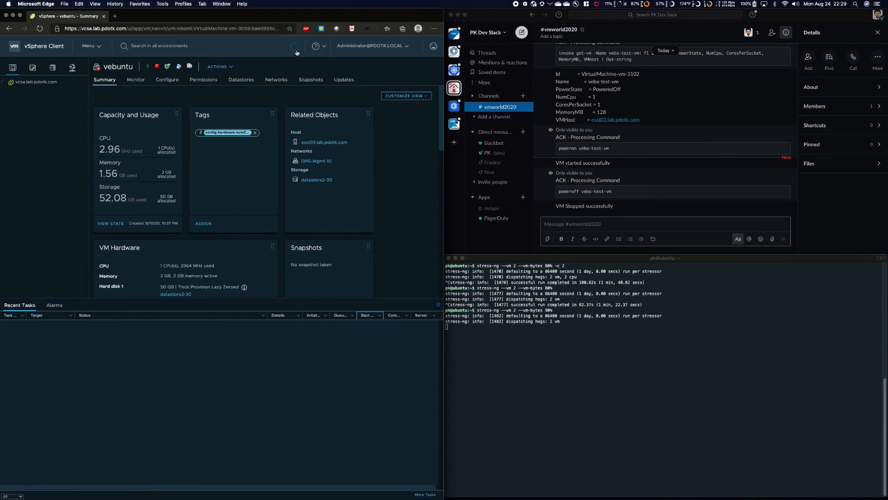
click(296, 52)
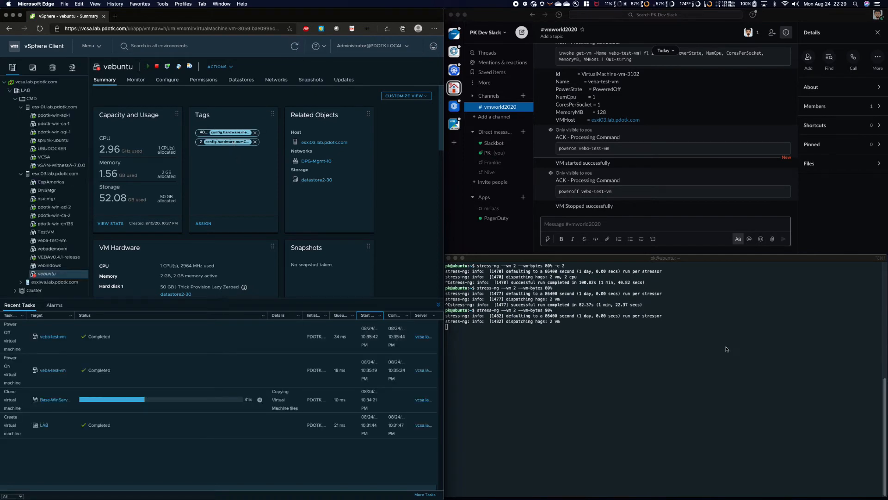
click(636, 358)
key(ctrl+c)
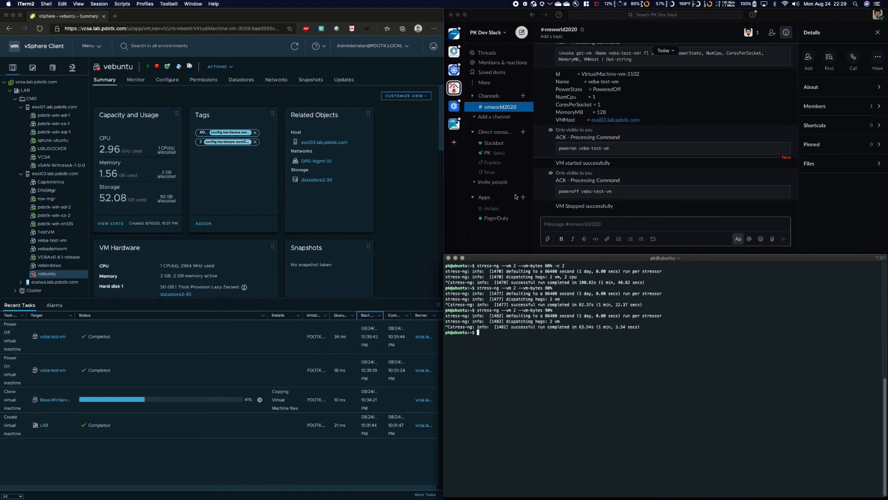
Power off vebuntu by sending /iaas poweroff vebuntu in the Slack #vmworld2020 channel.
click(602, 224)
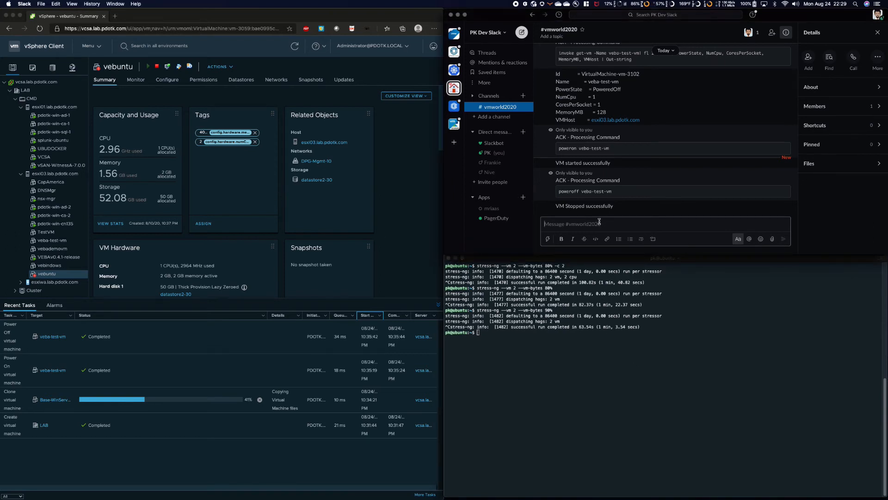
text(/)
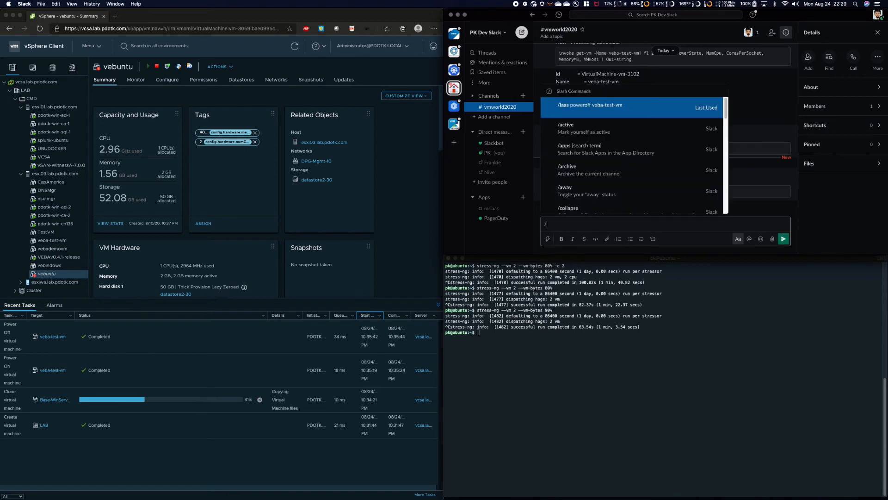
text(iaas )
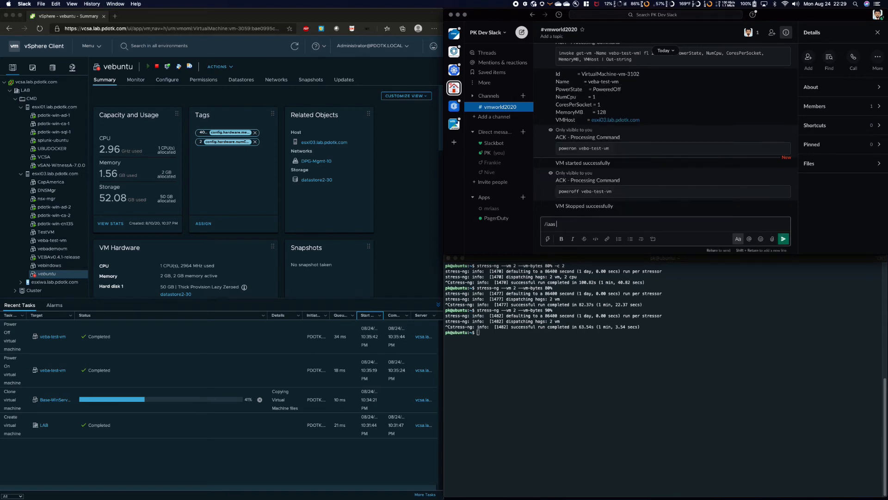
text(poweroff vebuntu)
key(Return)
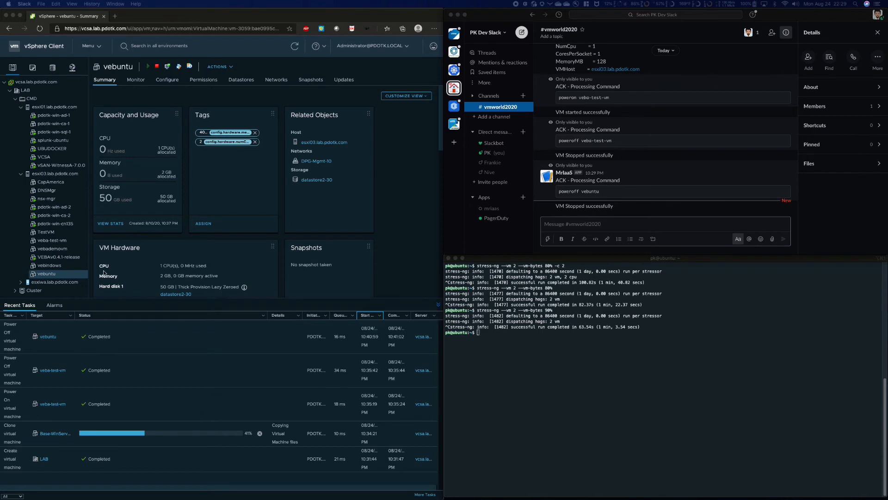
Refresh vebuntu's summary in vSphere to check its CPU and memory allocation, and open vebademovm's summary.
click(171, 272)
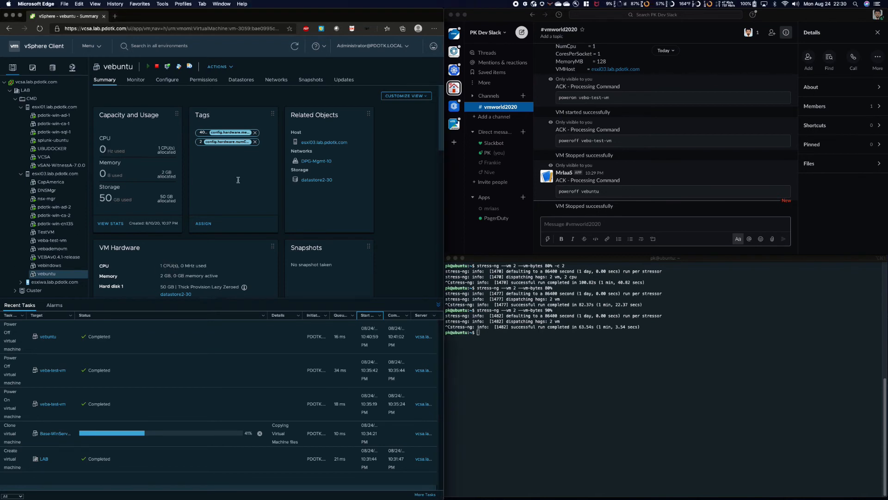
click(295, 47)
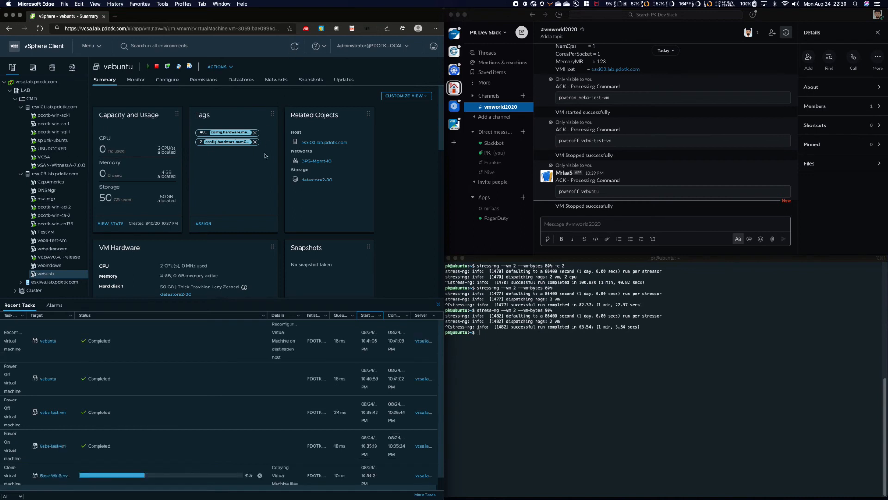
drag(160, 267, 185, 276)
click(185, 276)
click(57, 251)
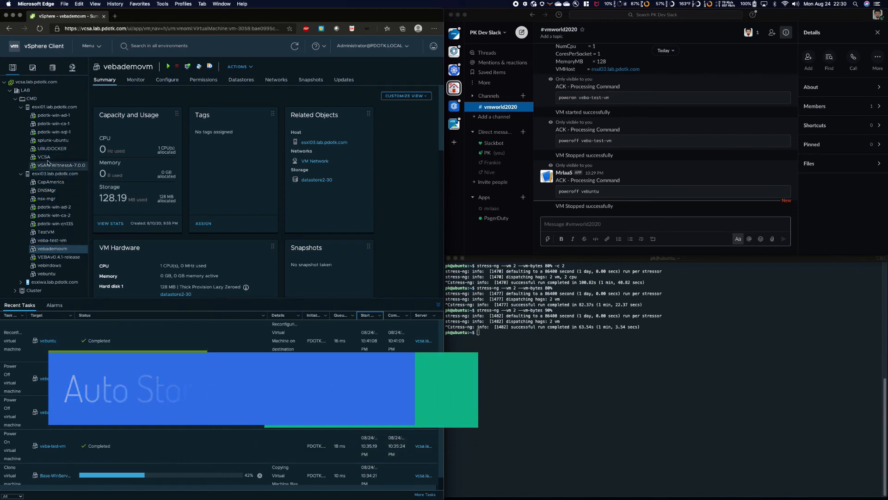
Disable and re-enable the VM Storage Usage alarm definition on vcsa.lab.pdotk.com, and open vebademovm's summary to check its host and storage.
click(27, 83)
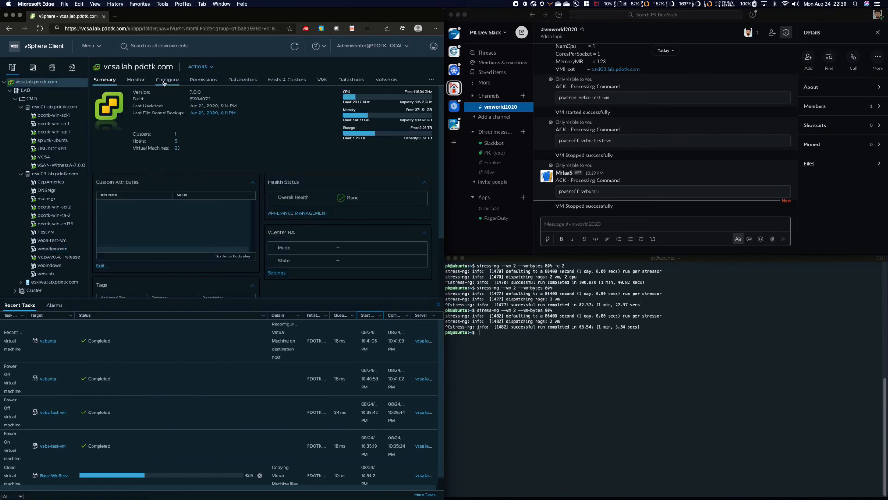
click(164, 81)
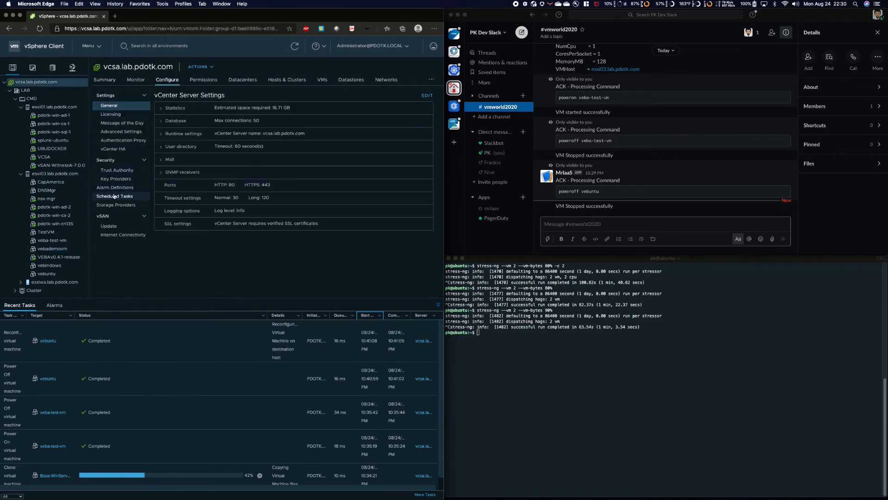
click(115, 188)
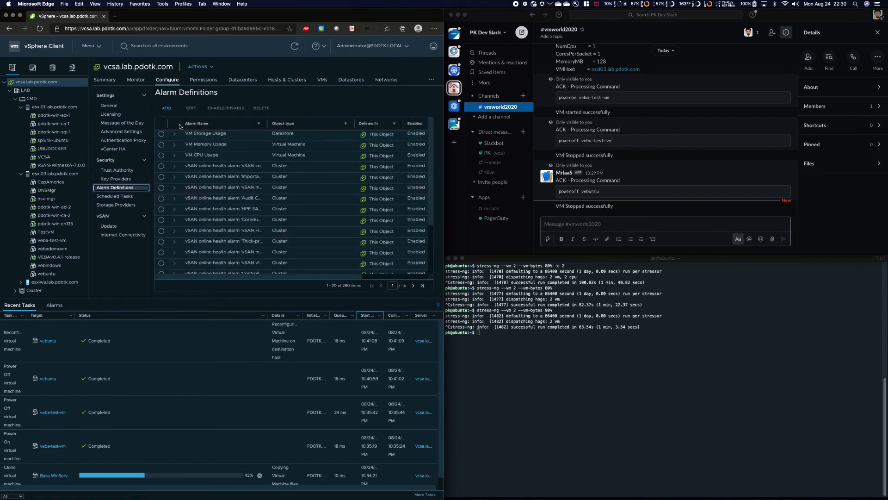
click(161, 134)
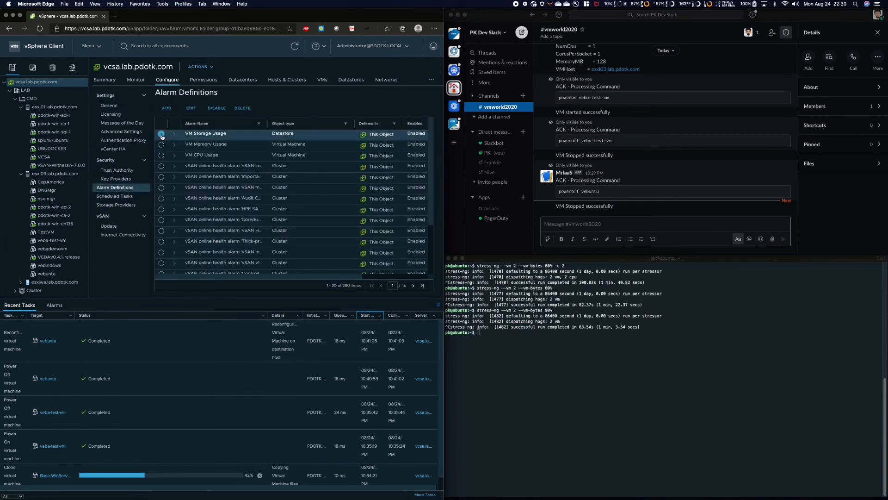
click(213, 110)
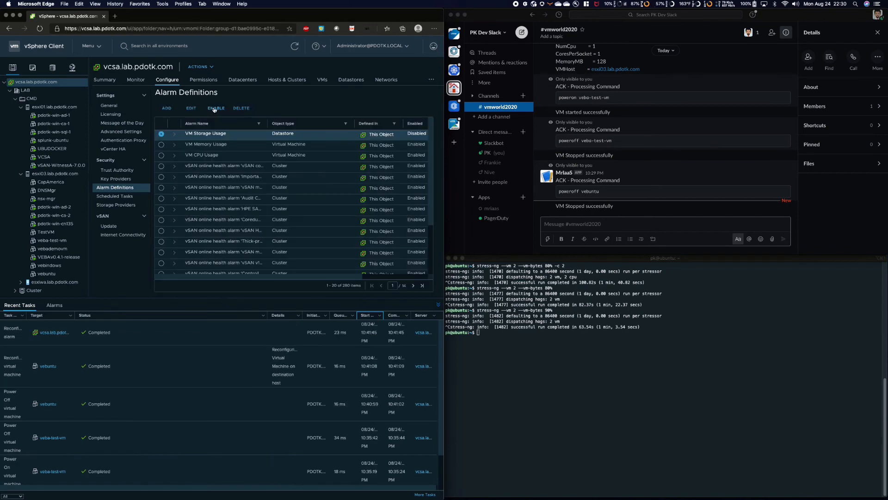
click(215, 109)
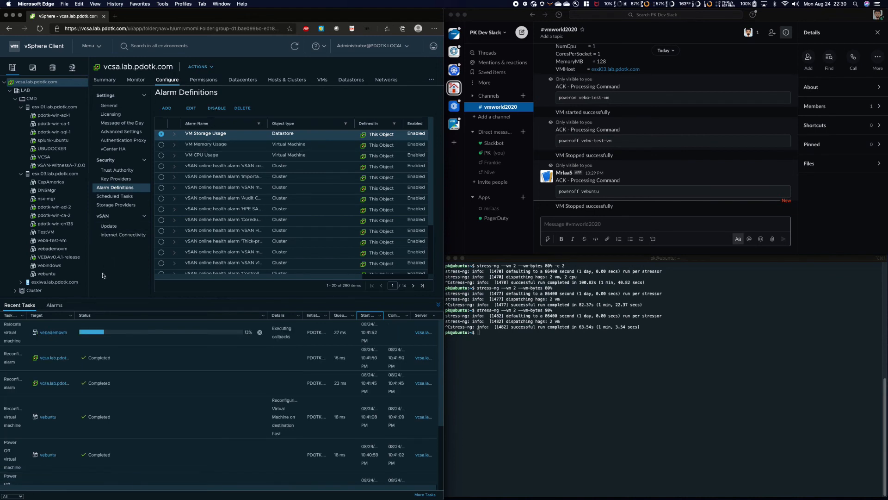
click(49, 250)
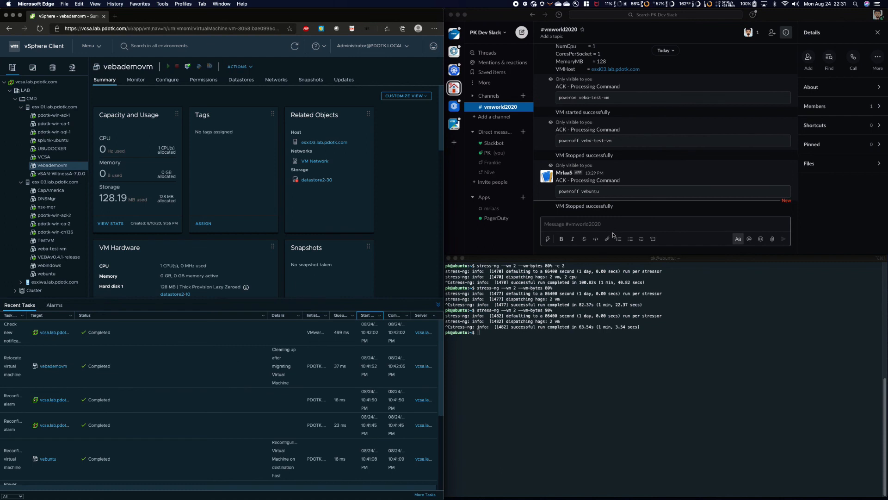
Delete veba-test-vm by sending /iaas nuke veba-test-vm in the Slack #vmworld2020 channel.
click(589, 224)
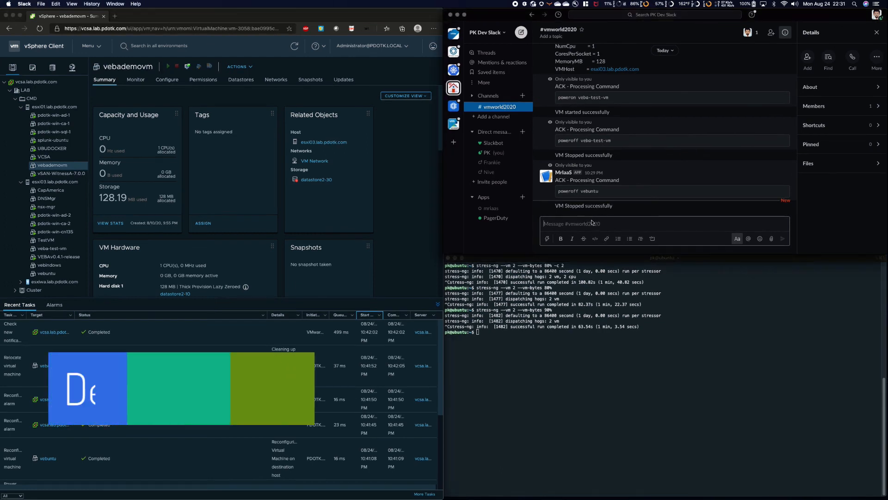
text(/)
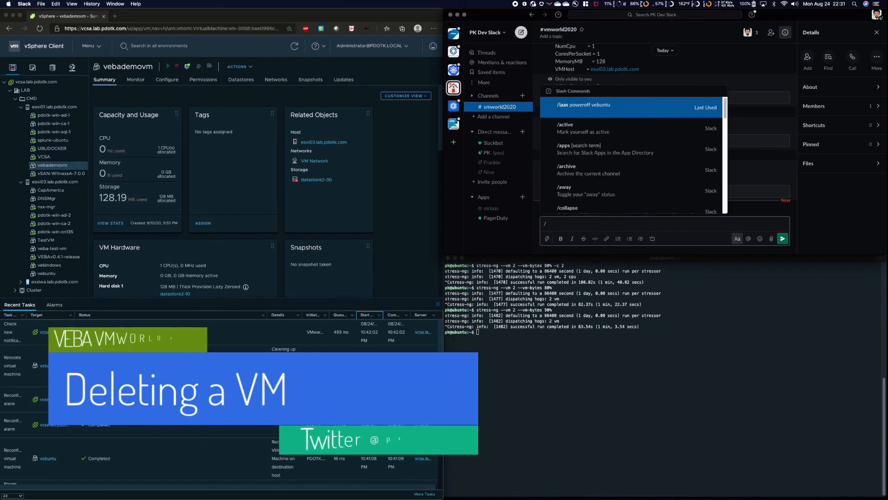
text(iaas)
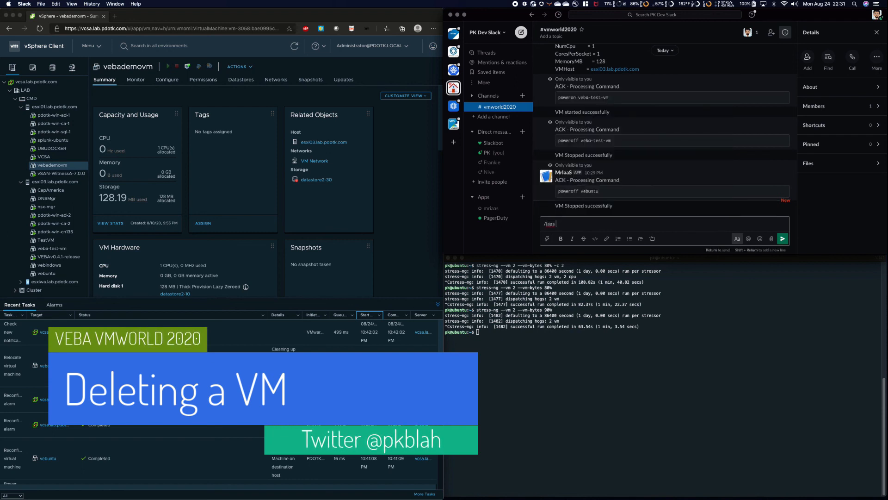
text( nuke veba-test)
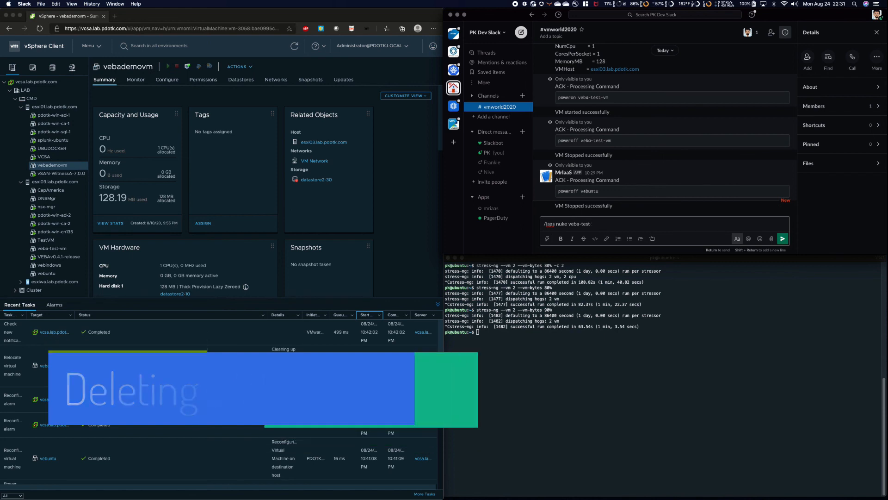
text(-vm)
key(Return)
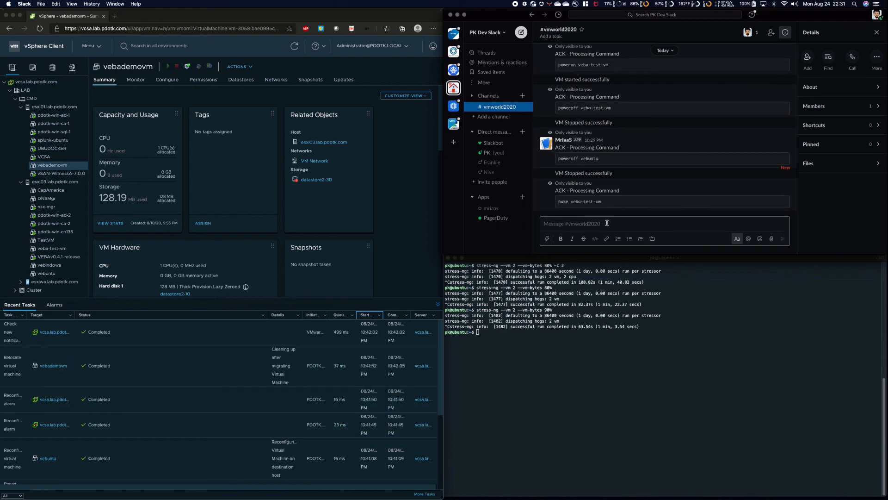
Examine vSphere's recent tasks and the VM list of host esxi03.lab.pdotk.com to check the deletion of veba-test-vm.
click(65, 249)
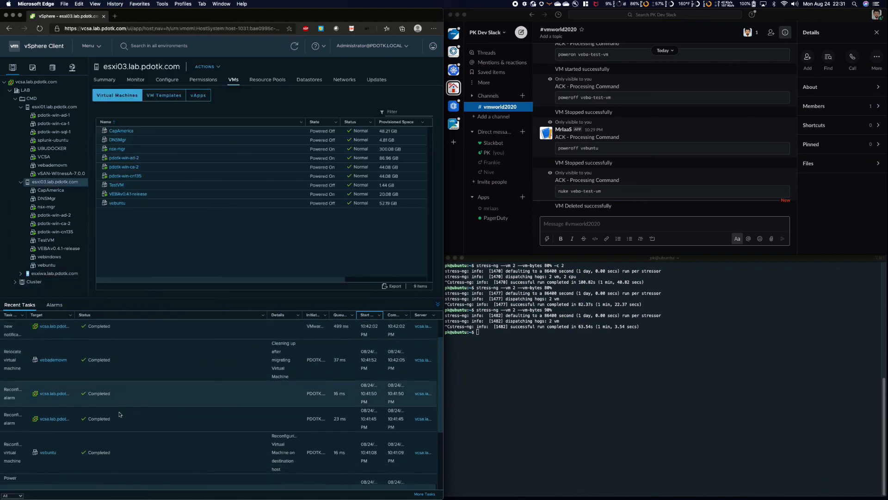
scroll(120, 414, down, 3)
scroll(119, 414, down, 1)
scroll(135, 441, down, 1)
scroll(135, 441, up, 4)
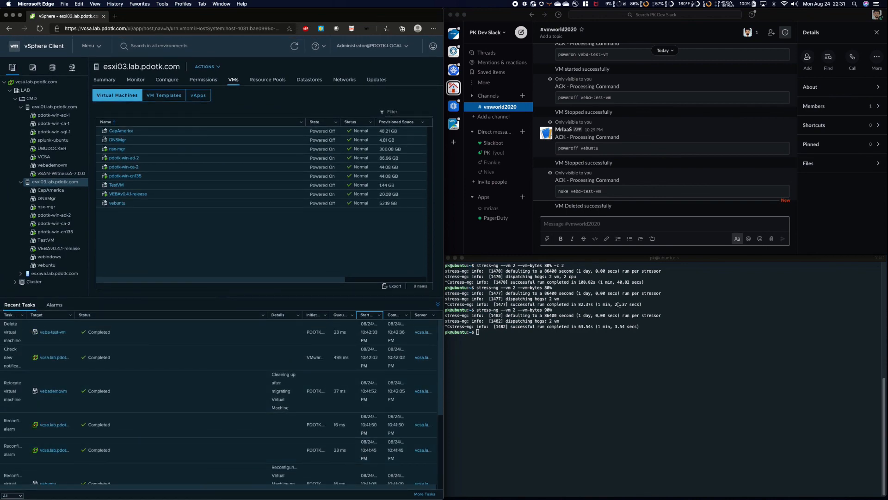
Start a new message in the Slack #vmworld2020 channel.
click(600, 223)
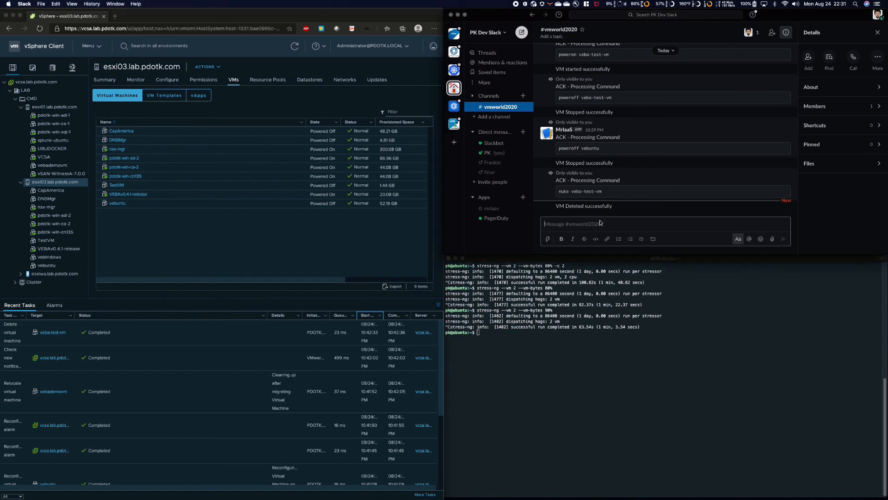